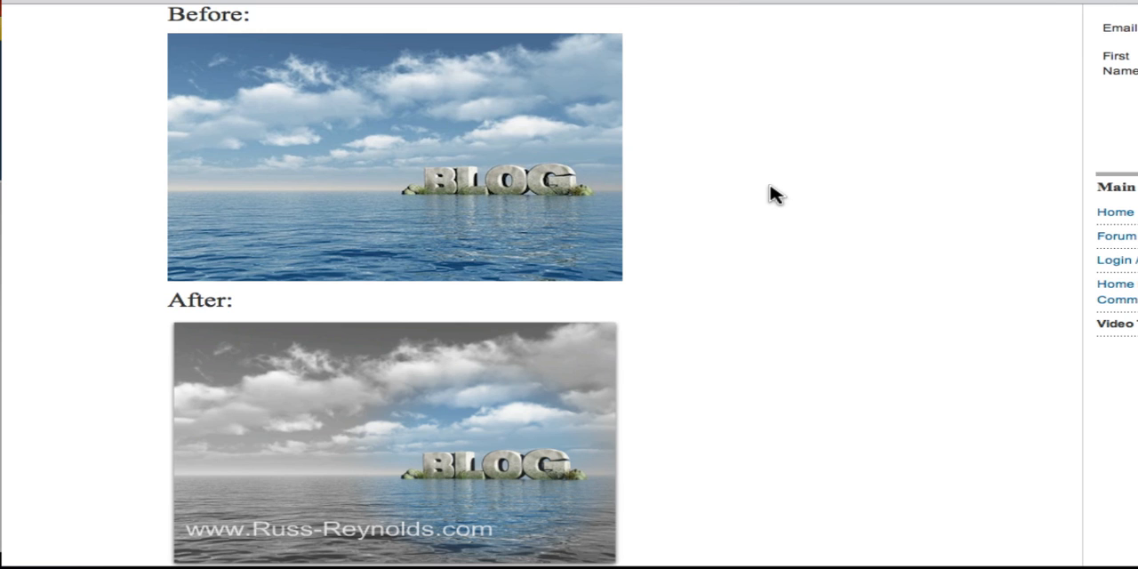
Compare the before and after versions of the blog island picture on the web page.
scroll(772, 194, "down", 3)
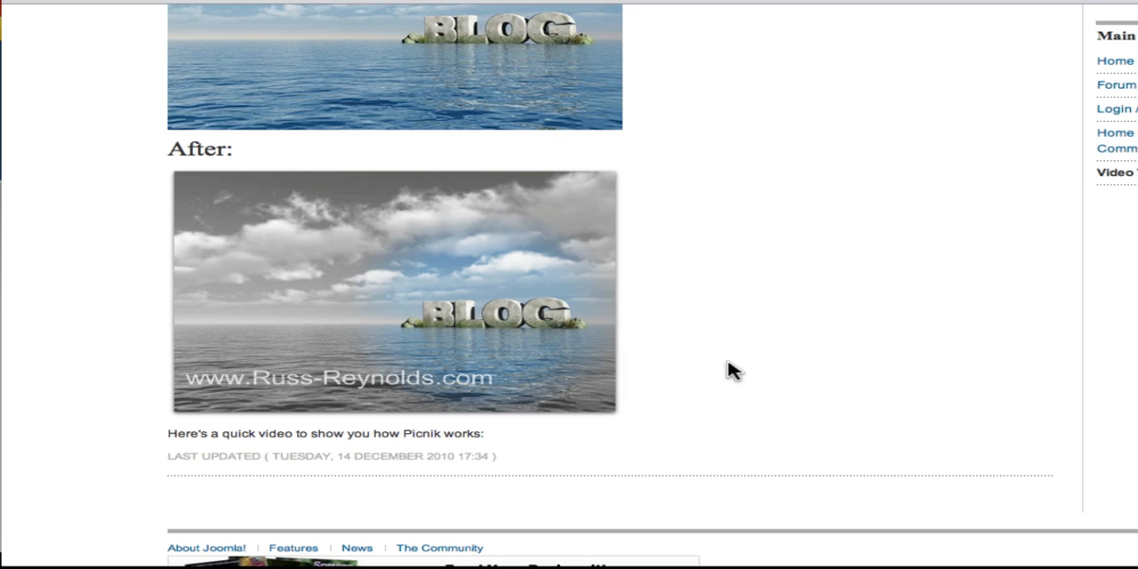
scroll(731, 370, "up", 1)
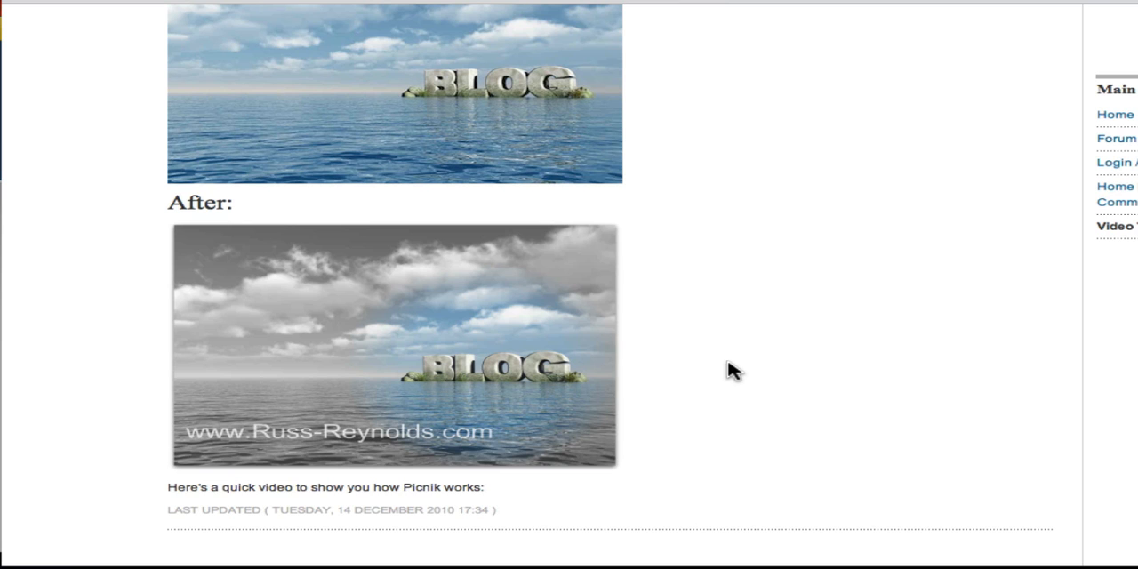
scroll(731, 370, "up", 1)
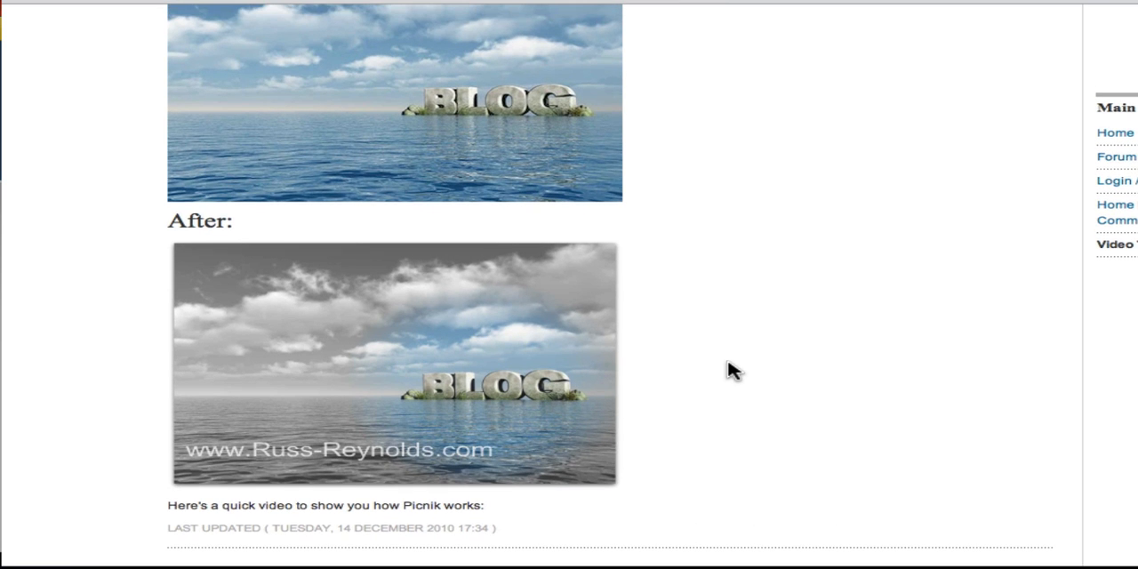
scroll(731, 370, "up", 2)
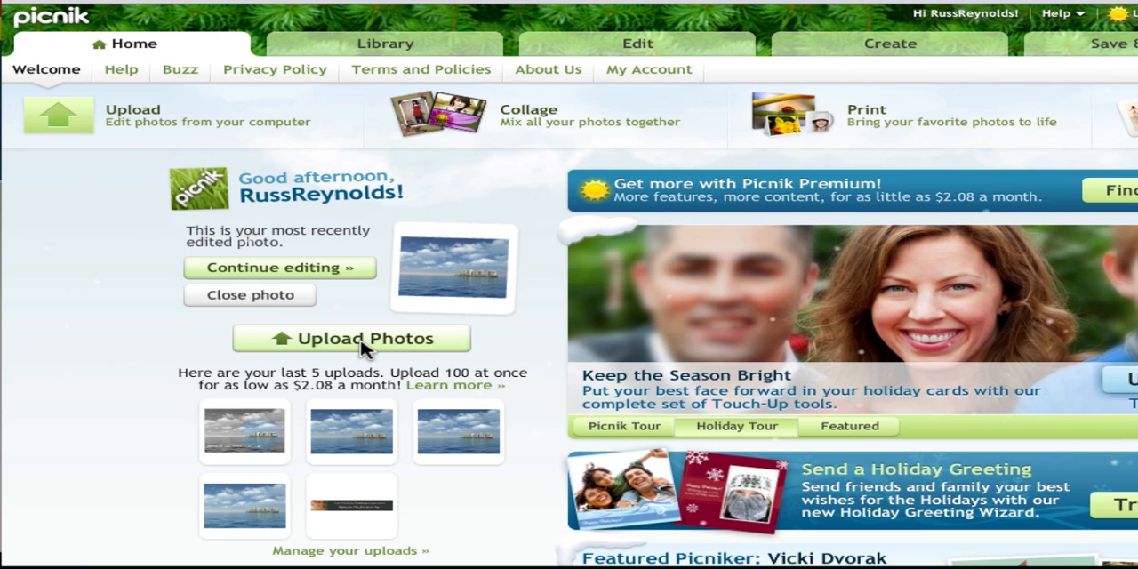
Open the blog island photo for editing and look through the featured items and effects available for it.
left_click(628, 45)
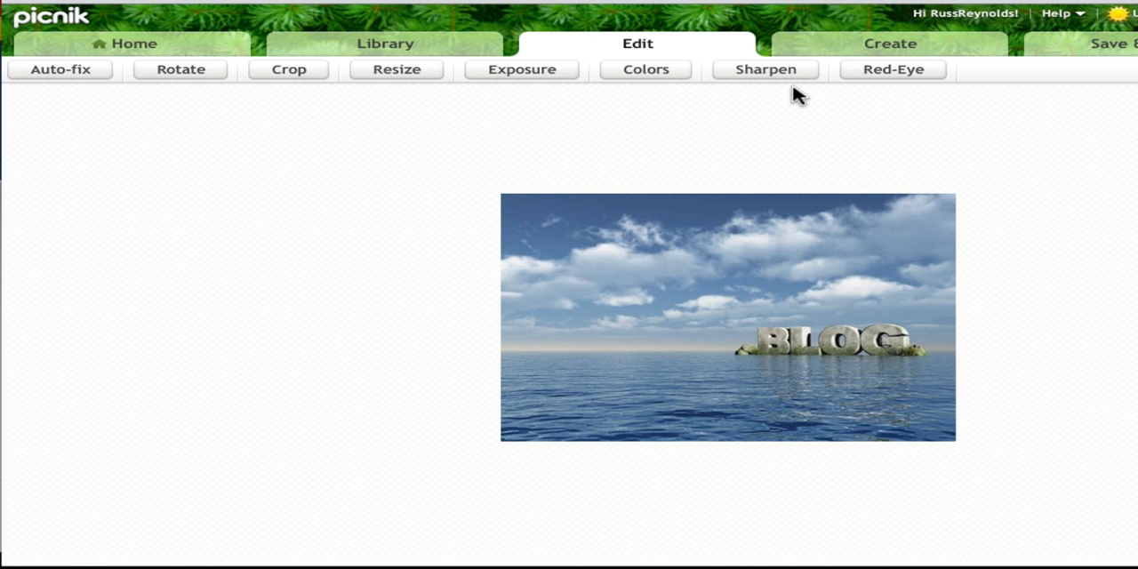
left_click(891, 45)
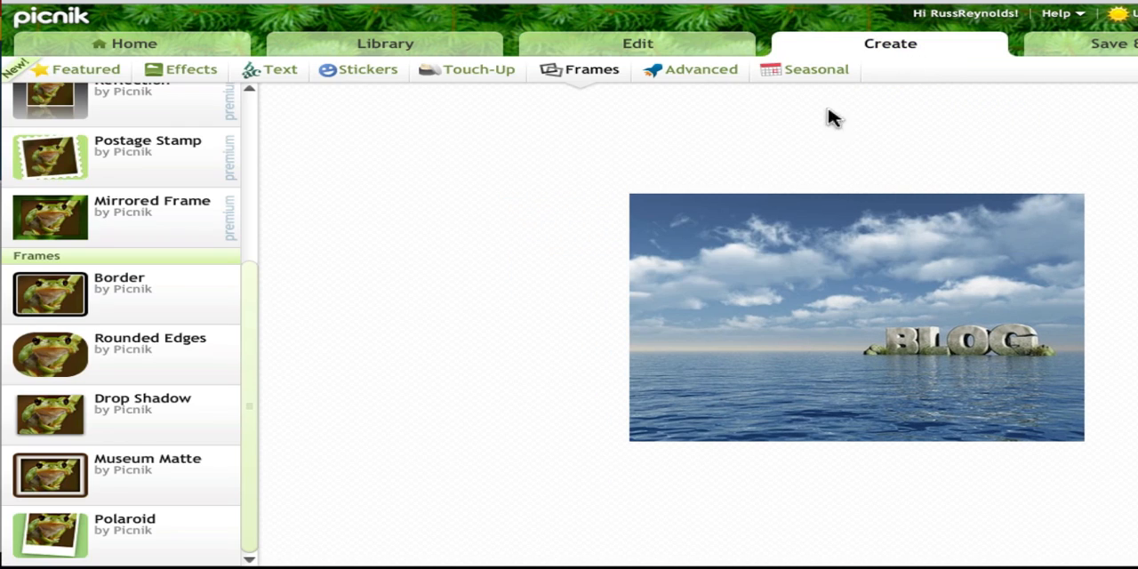
left_click(97, 73)
mouse_move(148, 157)
scroll(151, 160, "down", 5)
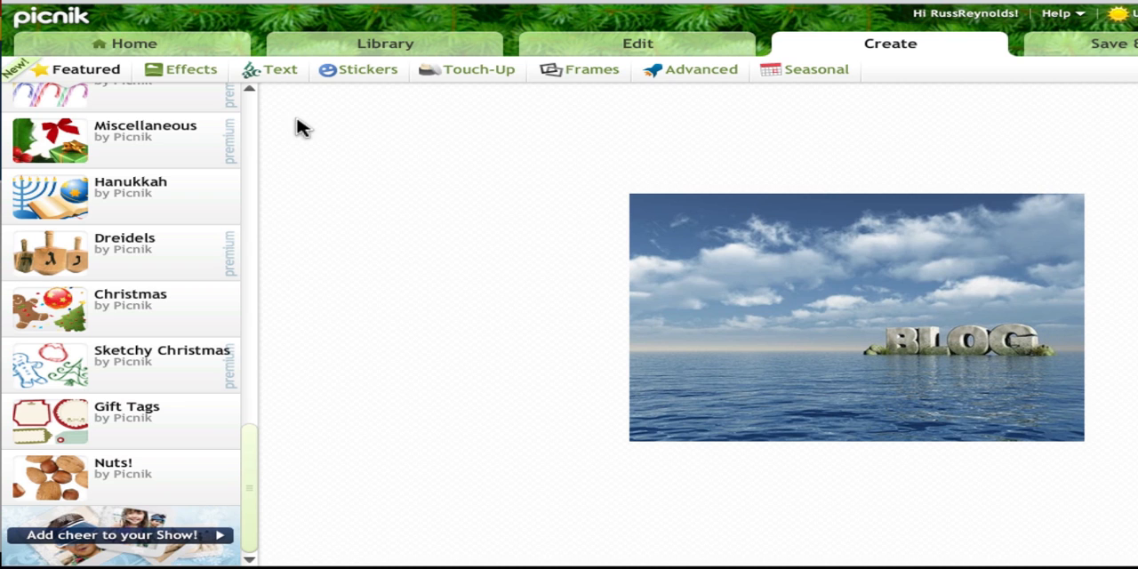
left_click(190, 71)
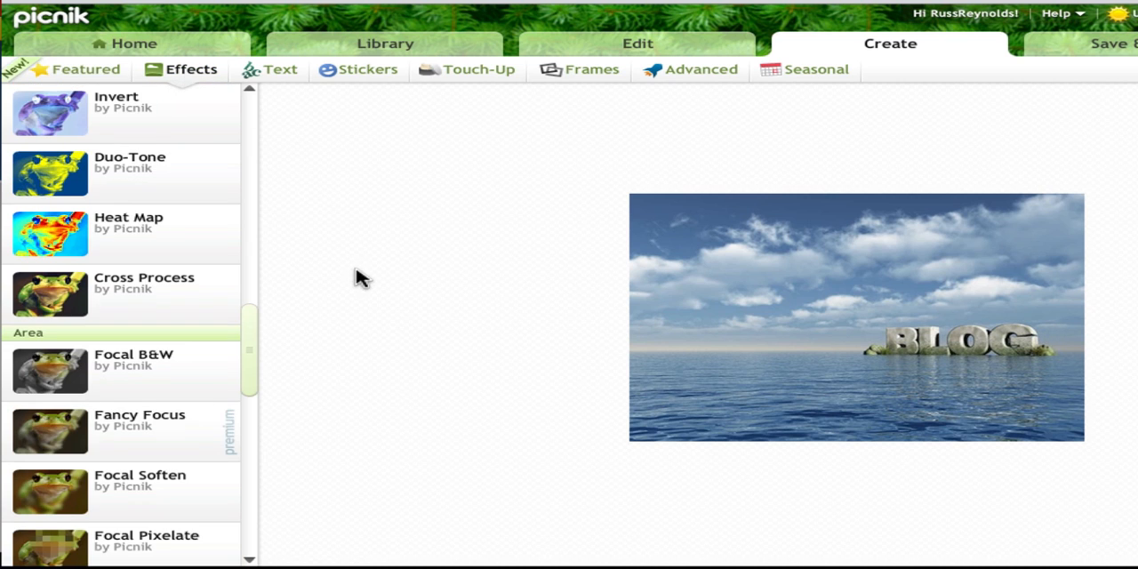
scroll(157, 261, "down", 5)
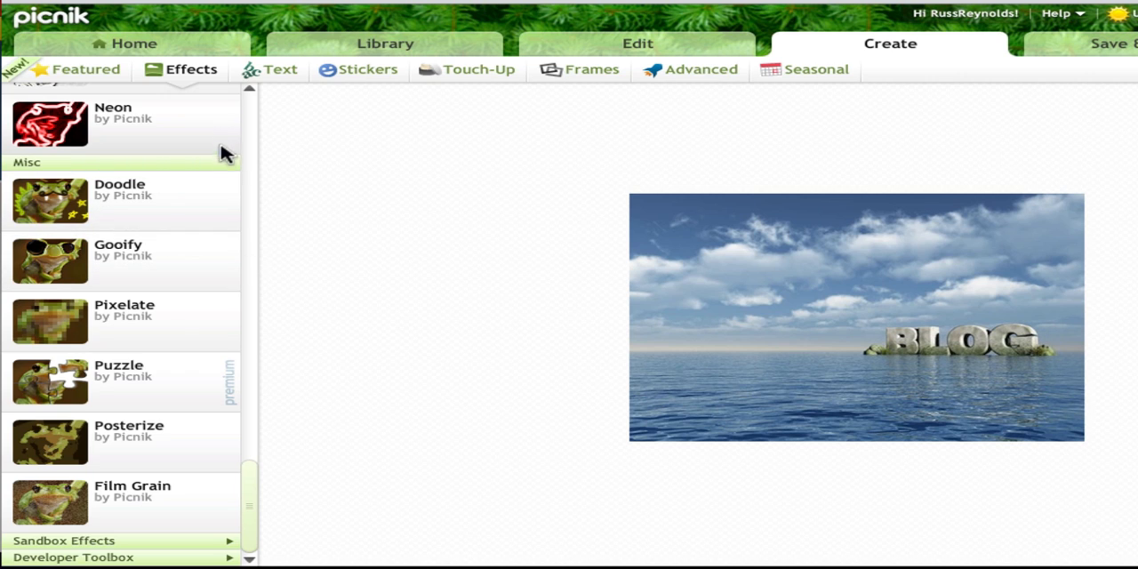
Try the Doodle, Black and White, and Sepia effects on the photo, cancelling each one.
left_click(157, 205)
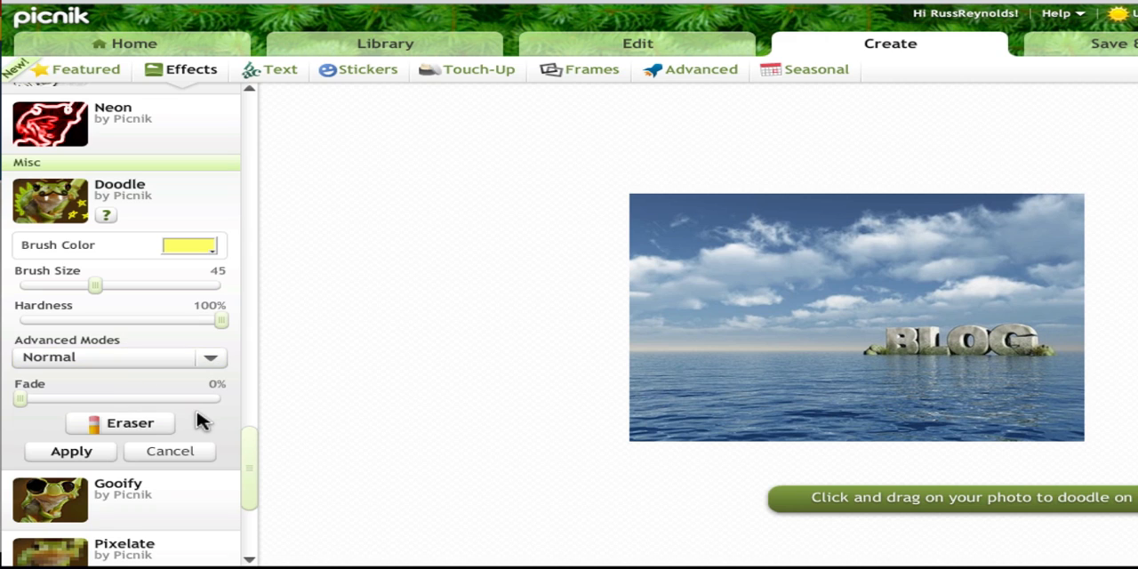
left_click(191, 456)
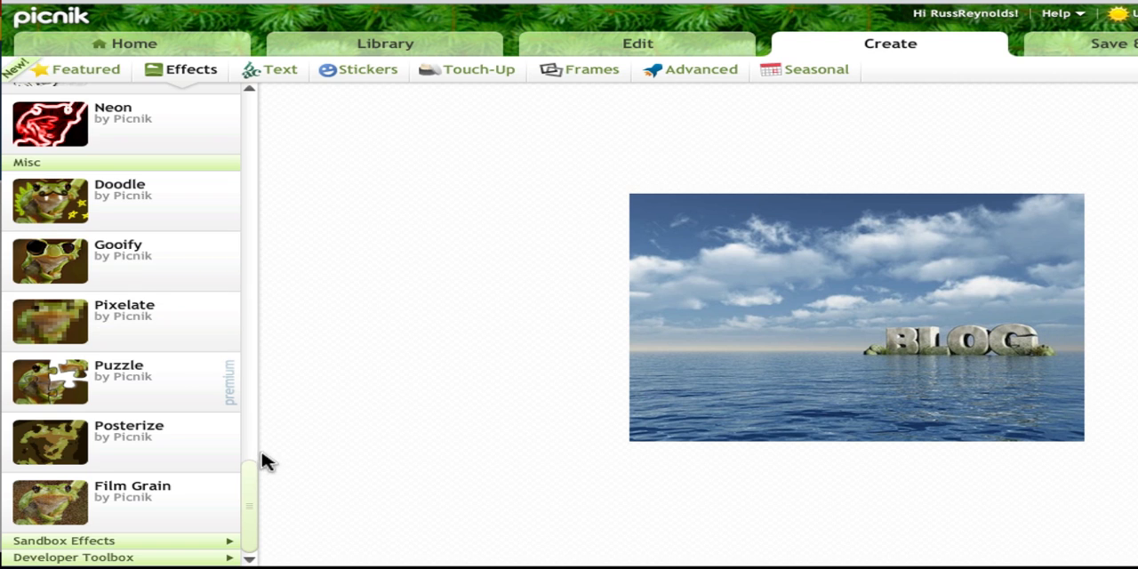
left_click_drag(252, 485, 255, 100)
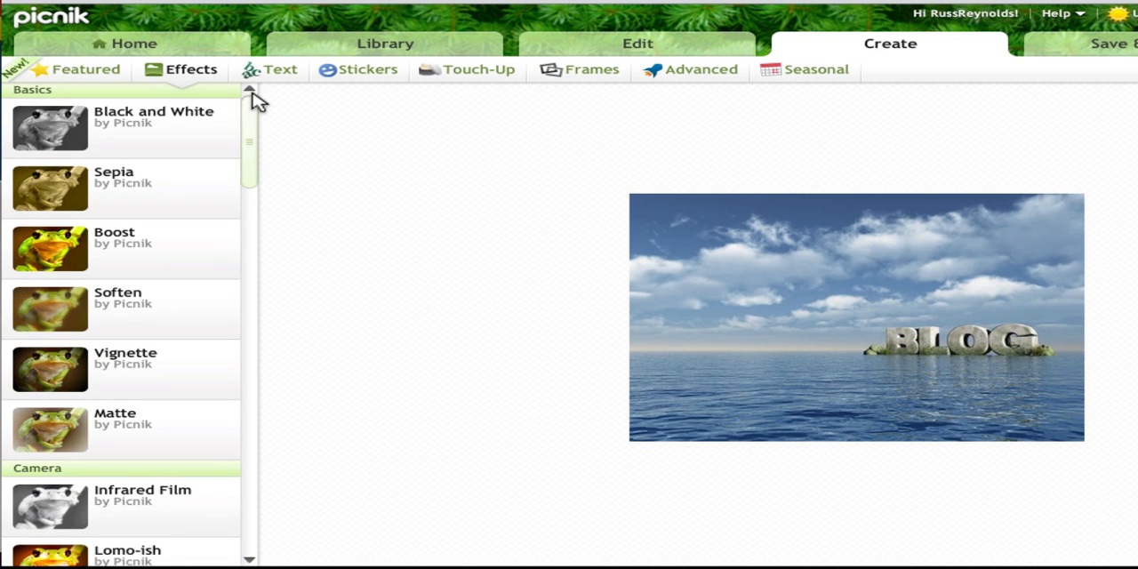
left_click(183, 135)
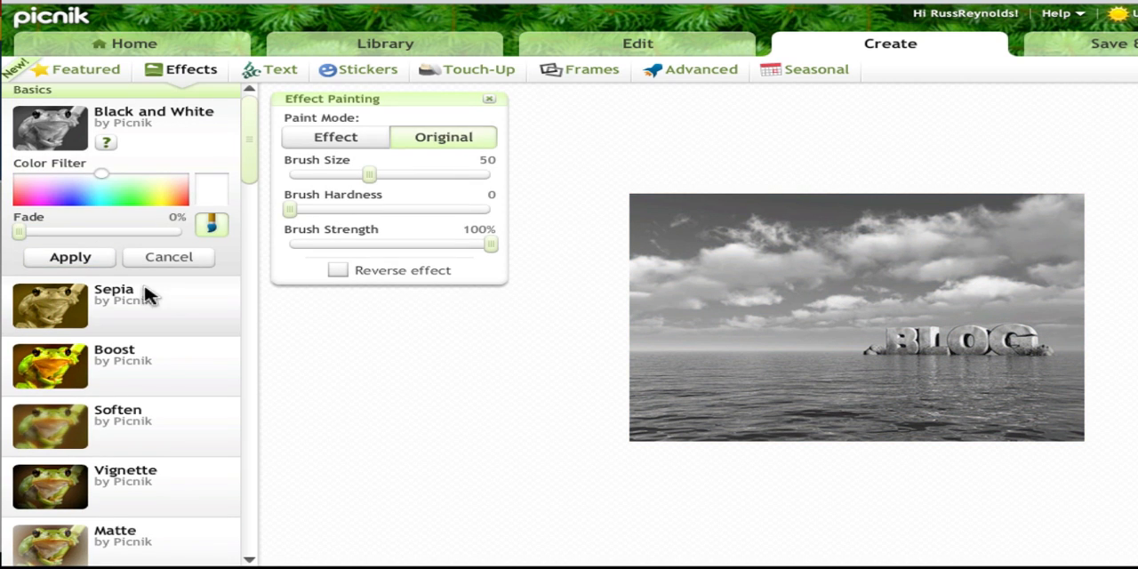
left_click(168, 256)
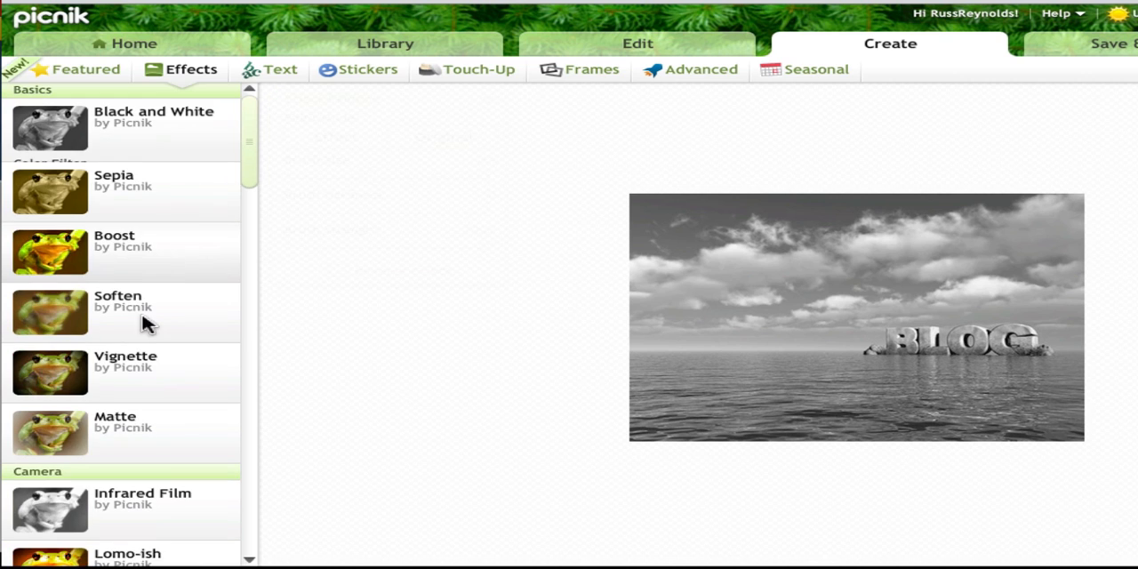
left_click(121, 204)
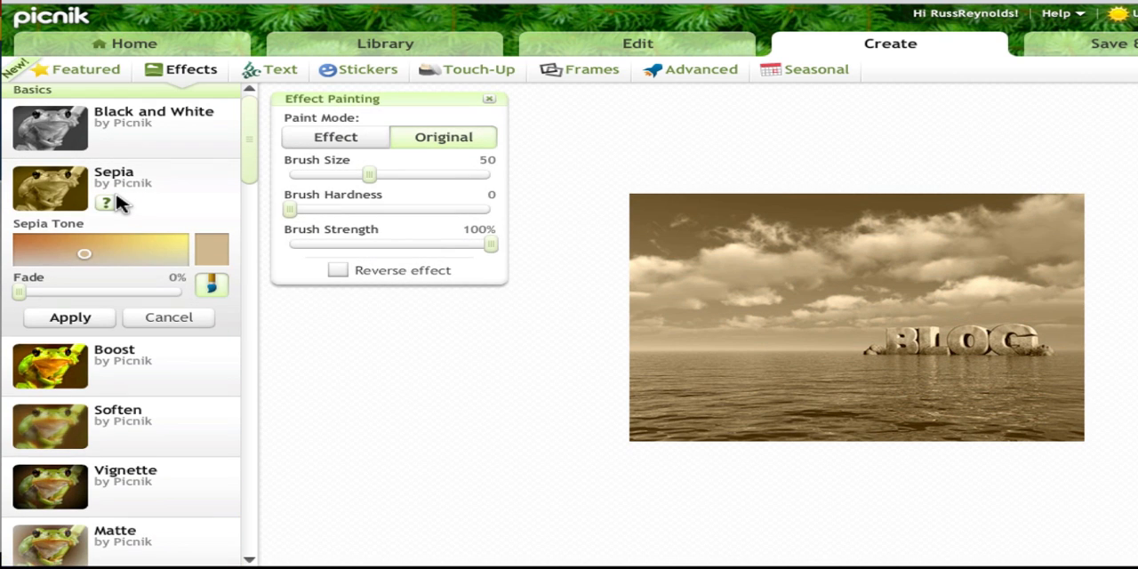
left_click(198, 321)
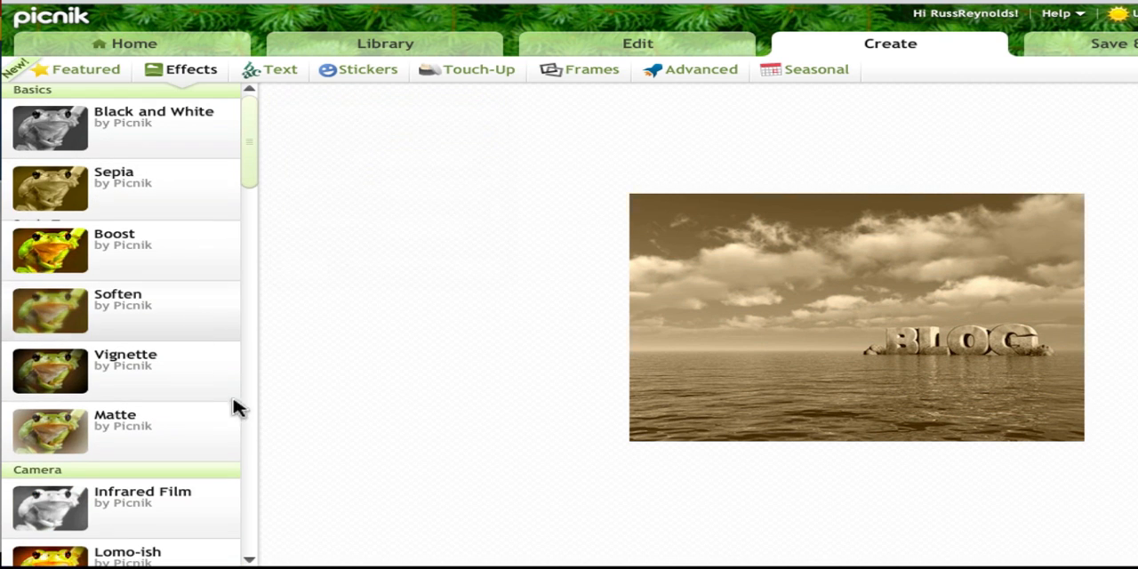
Apply the Focal B&W effect centred on the BLOG lettering, with focal size 67% and edge hardness 69%.
scroll(256, 499, "down", 5)
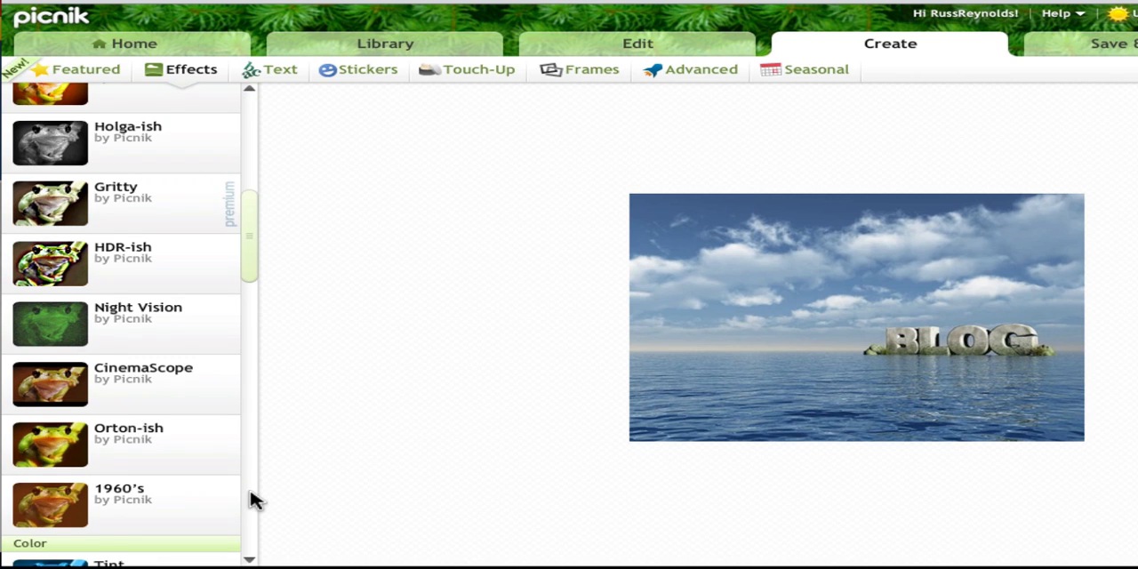
scroll(251, 500, "down", 5)
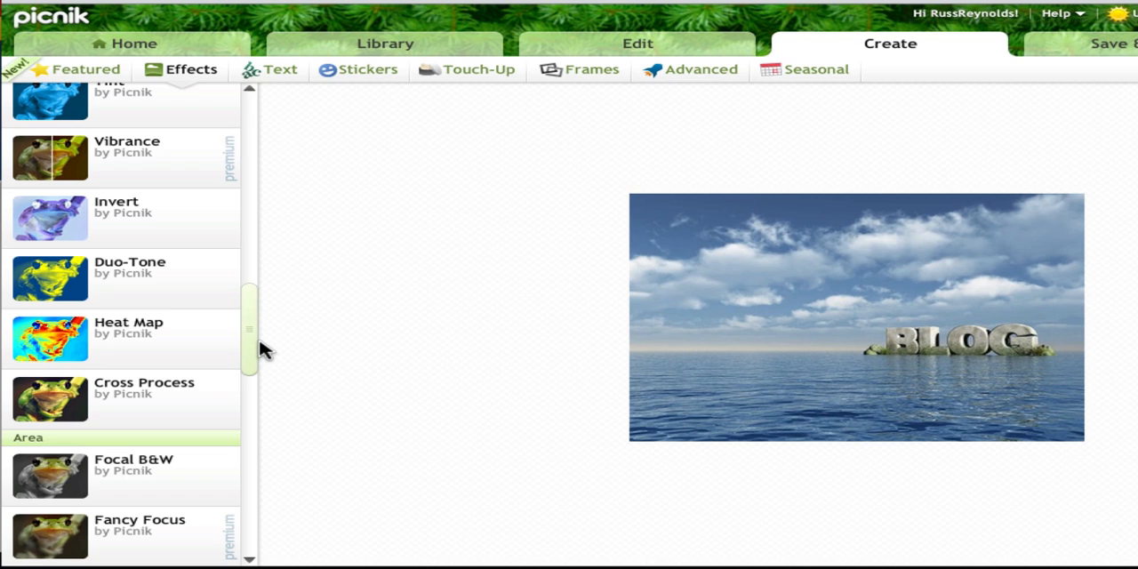
left_click_drag(247, 358, 259, 386)
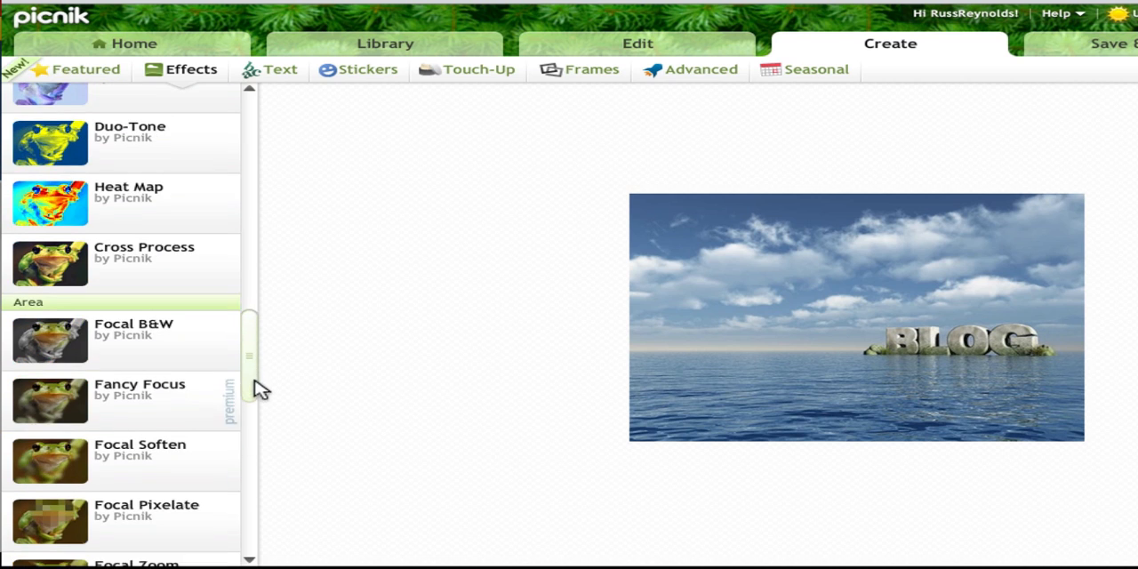
left_click(143, 353)
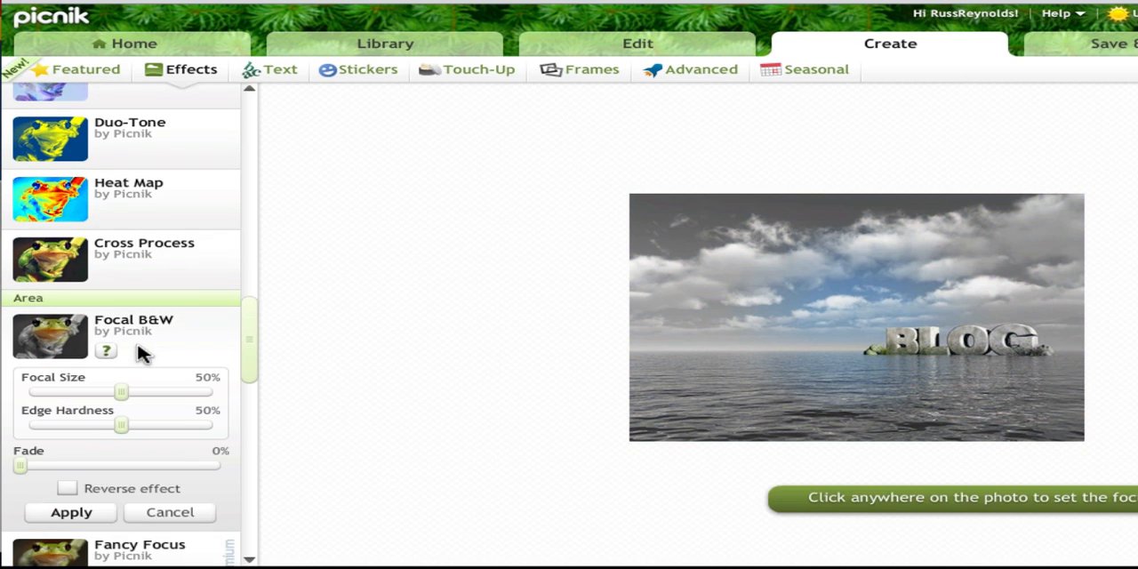
left_click(877, 326)
left_click_drag(941, 335, 974, 342)
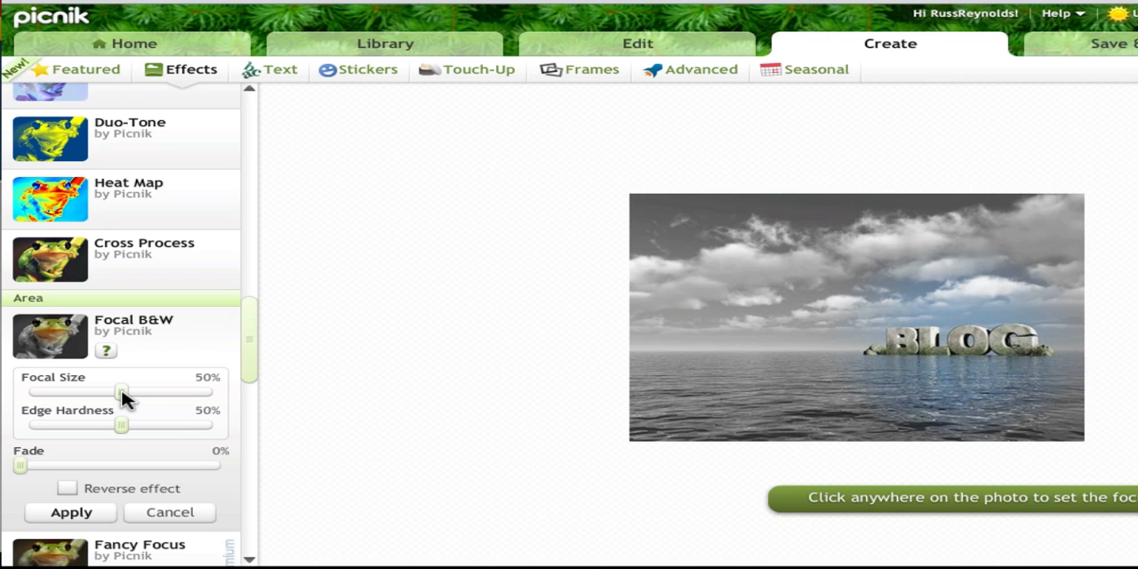
left_click_drag(122, 391, 154, 431)
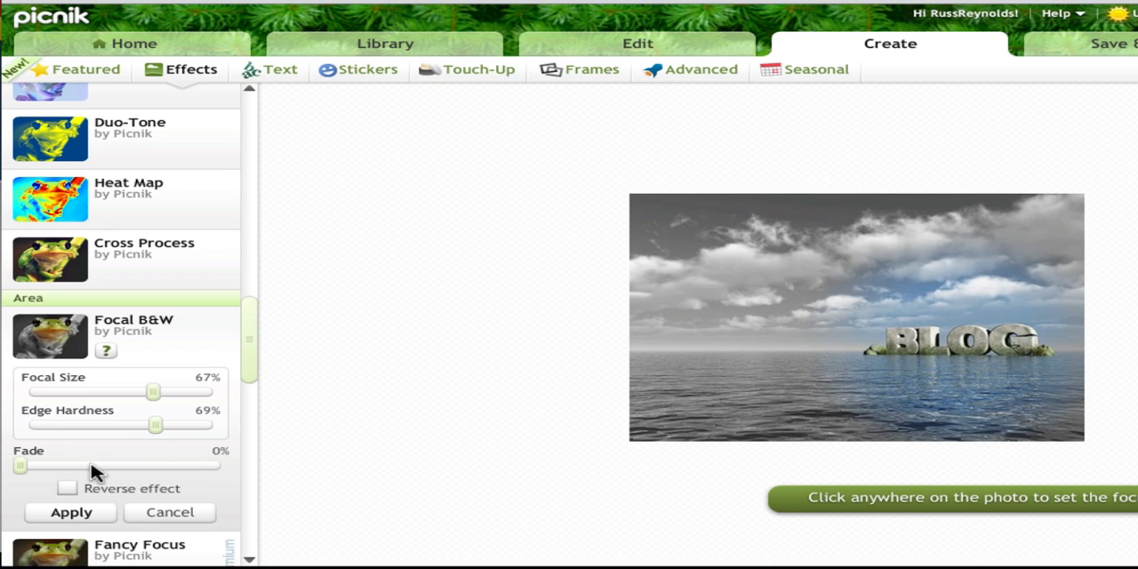
left_click(92, 513)
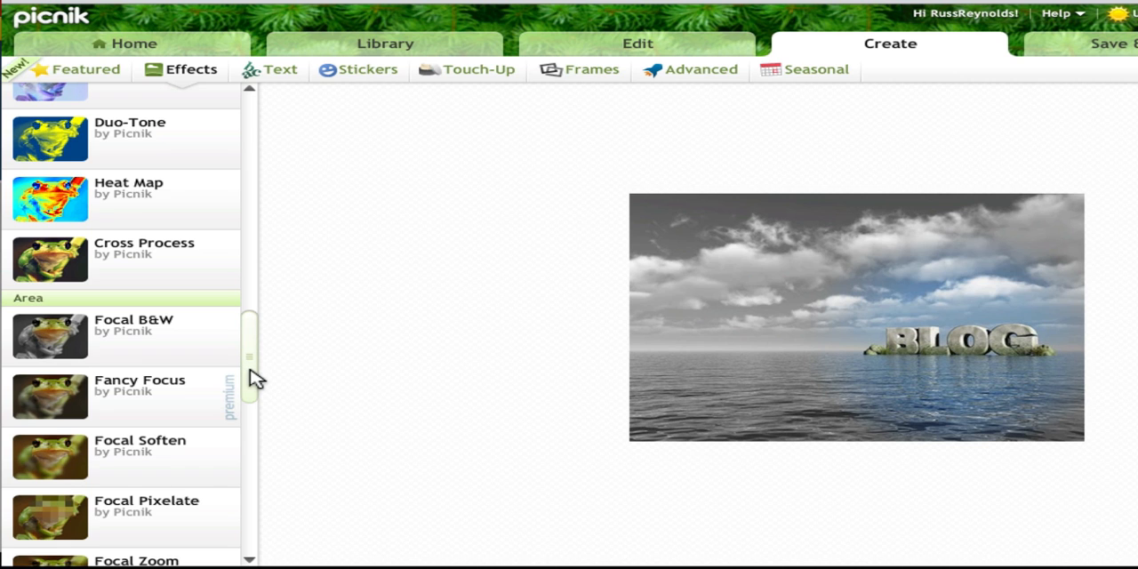
Add the owner's website address to the photo as a text object in Arial.
mouse_move(254, 378)
left_mouse_down()
mouse_move(266, 438)
mouse_move(264, 152)
left_mouse_up()
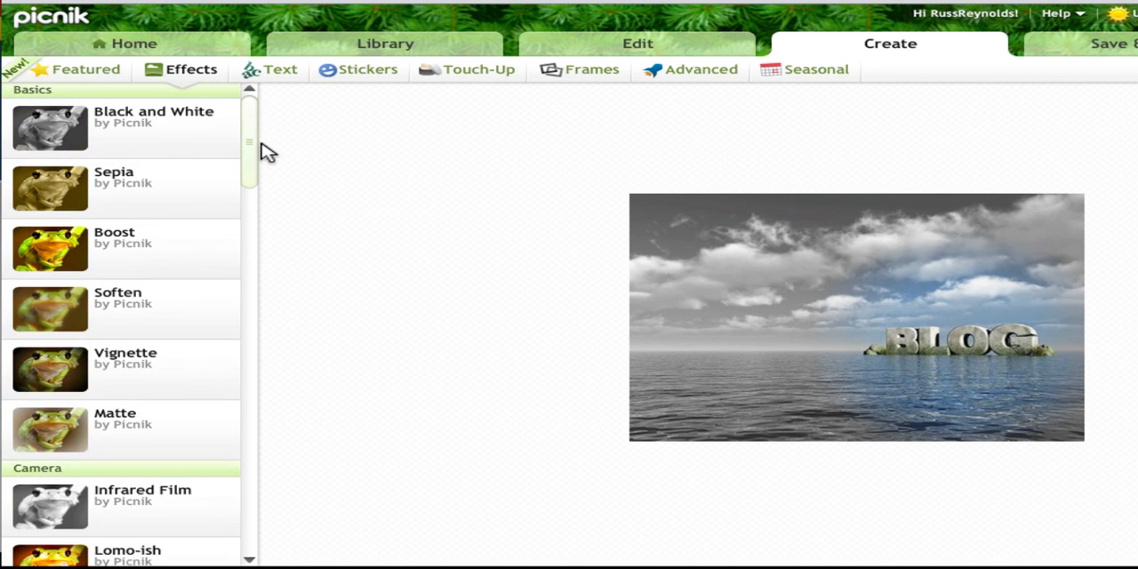
left_click(281, 77)
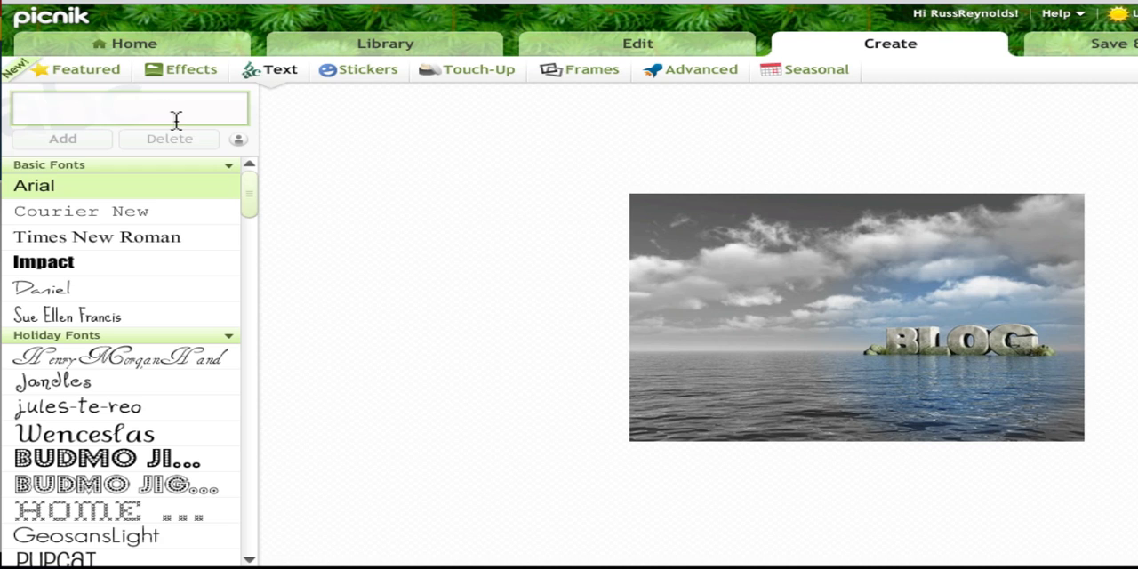
type("ww")
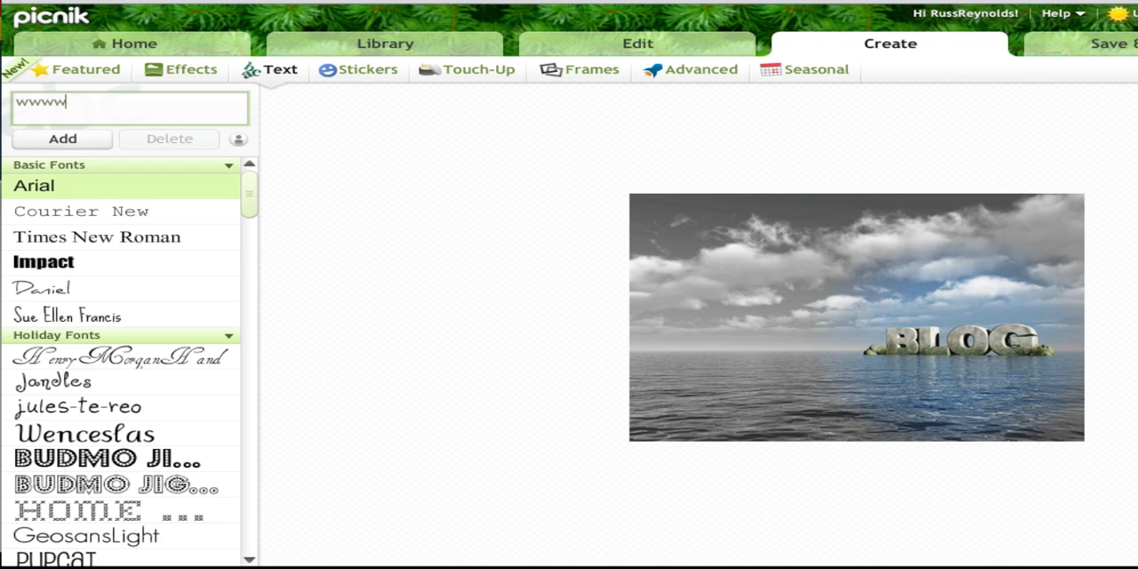
type("w.Russ-Reynolds.com")
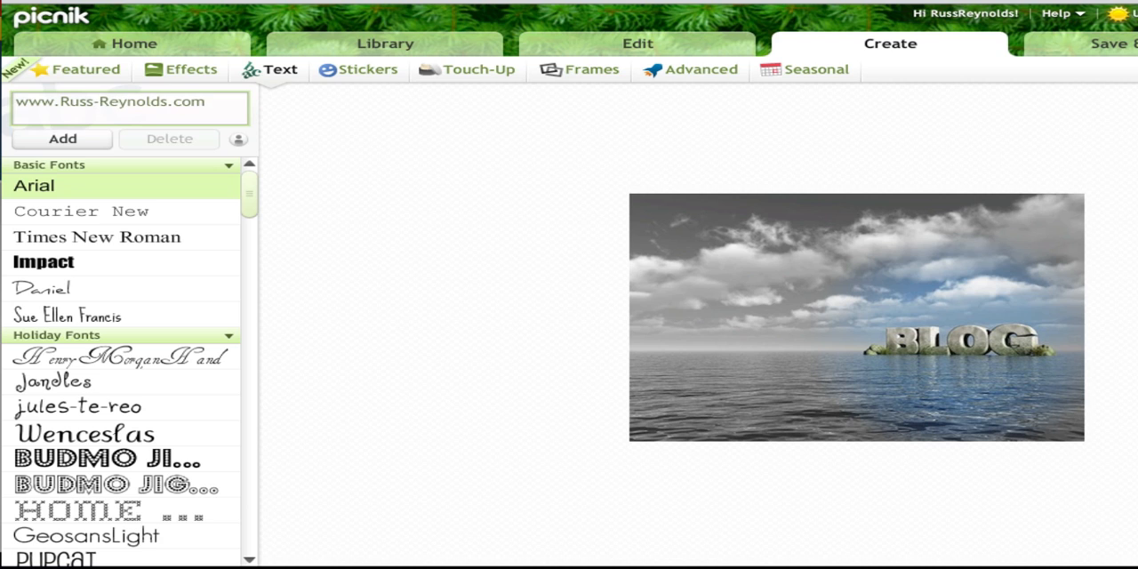
left_click(82, 138)
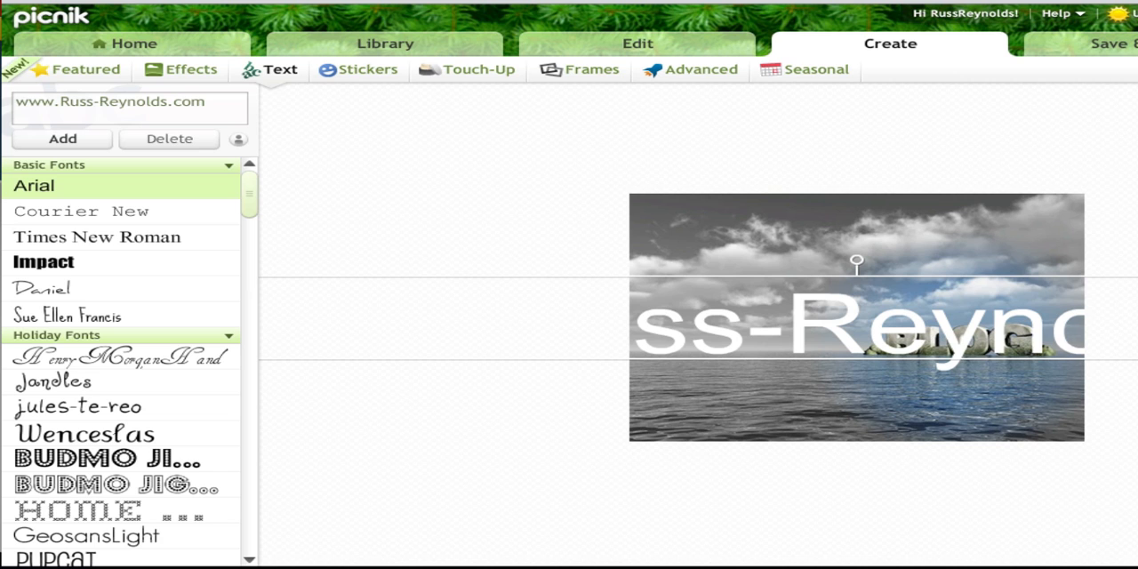
Shrink the website text to fit within the photo's width, place it along the photo's lower edge and italicize it.
left_click_drag(1083, 359, 1068, 331)
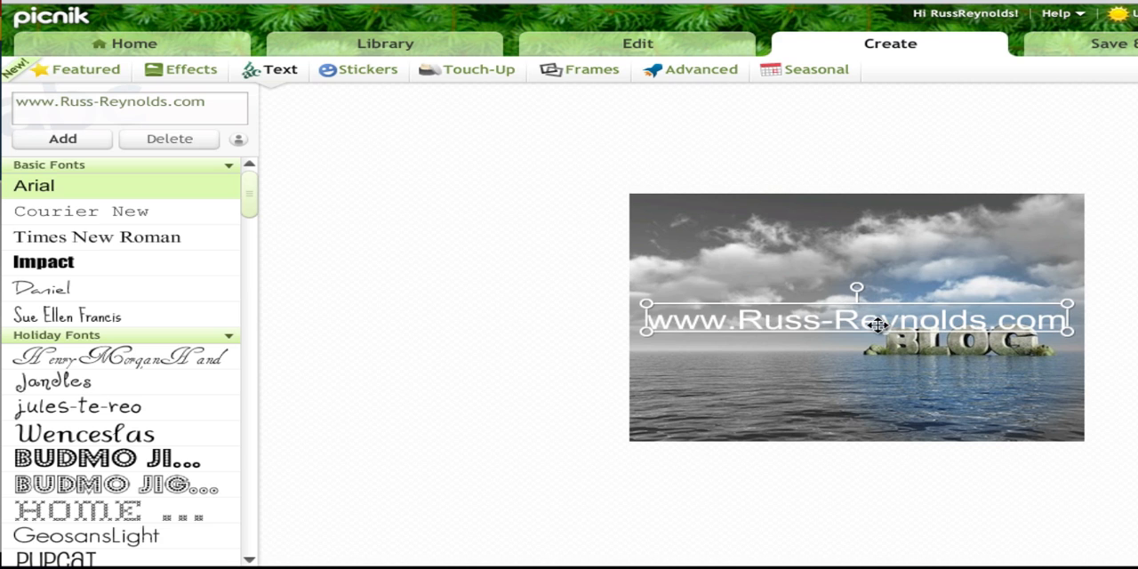
left_click_drag(866, 315, 867, 418)
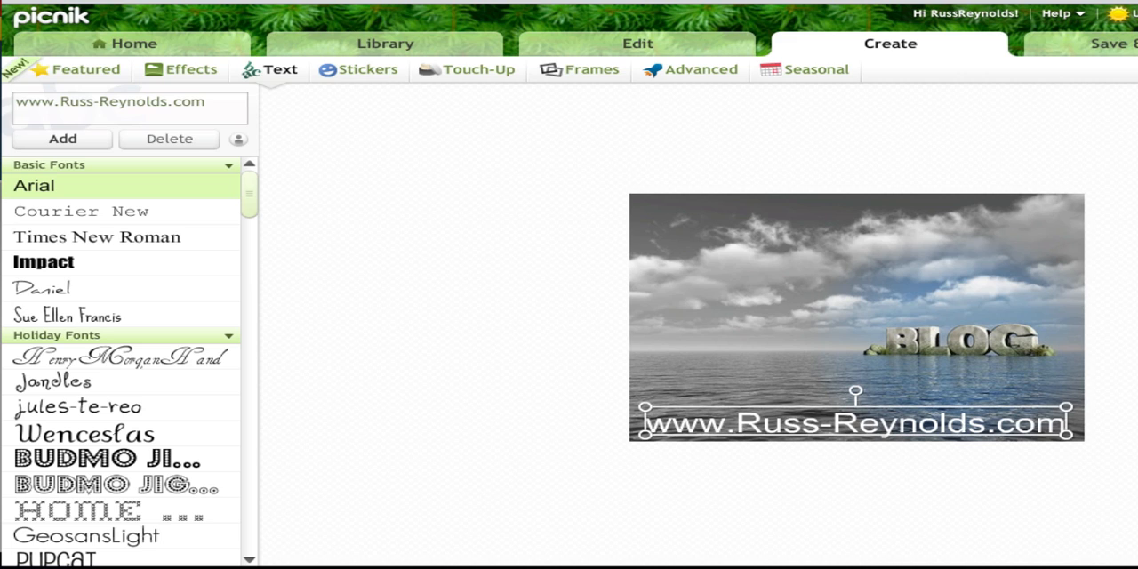
key("ctrl+i")
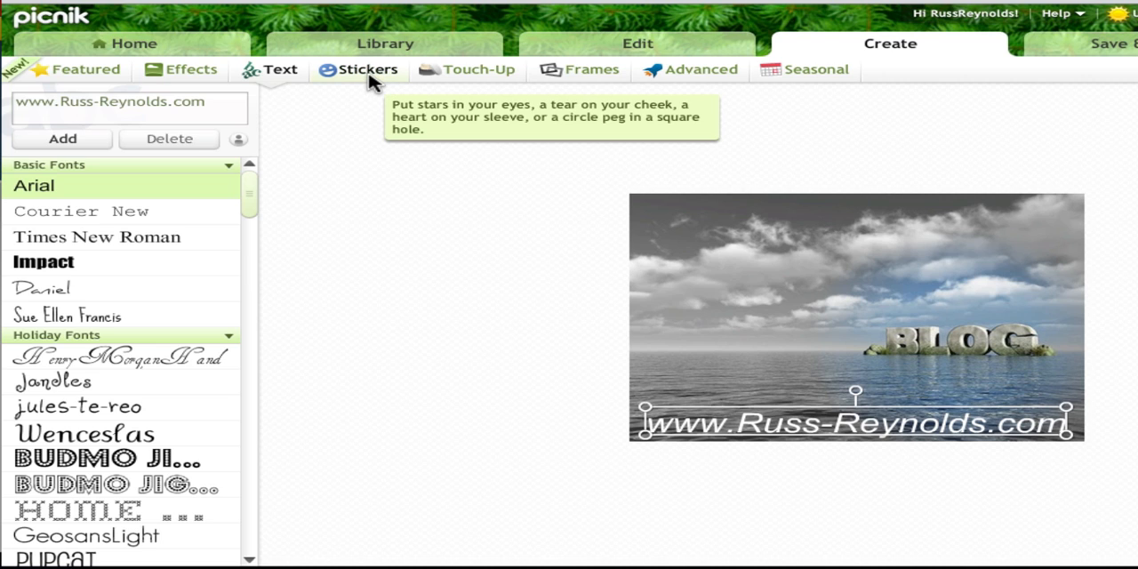
Try the Border frame and the Rounded Edges frame with corner radius 19 on the photo, cancelling both.
left_click(567, 73)
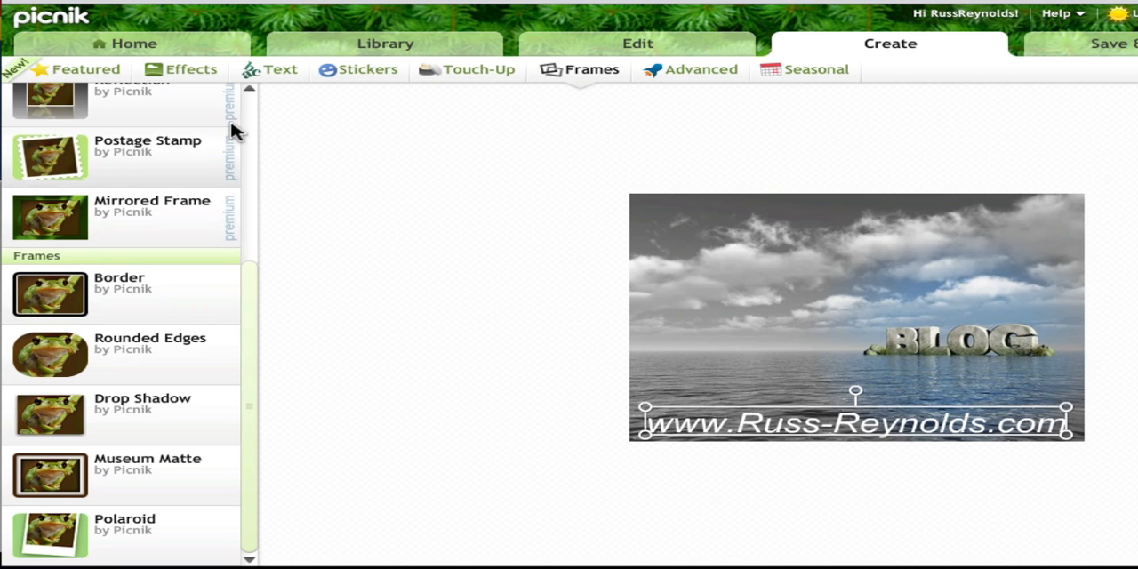
left_click(142, 307)
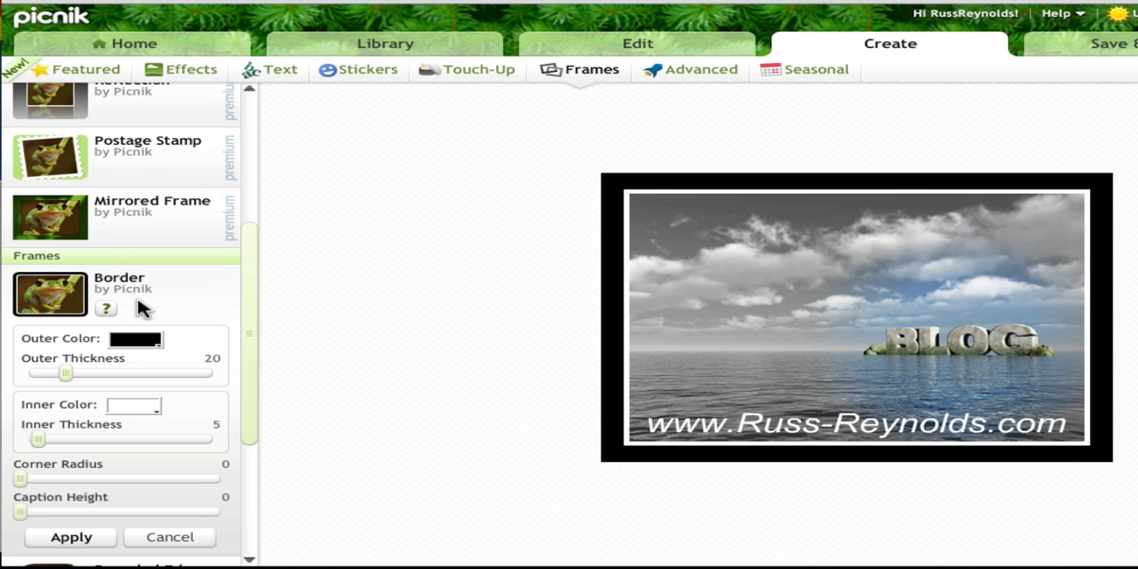
left_click(188, 538)
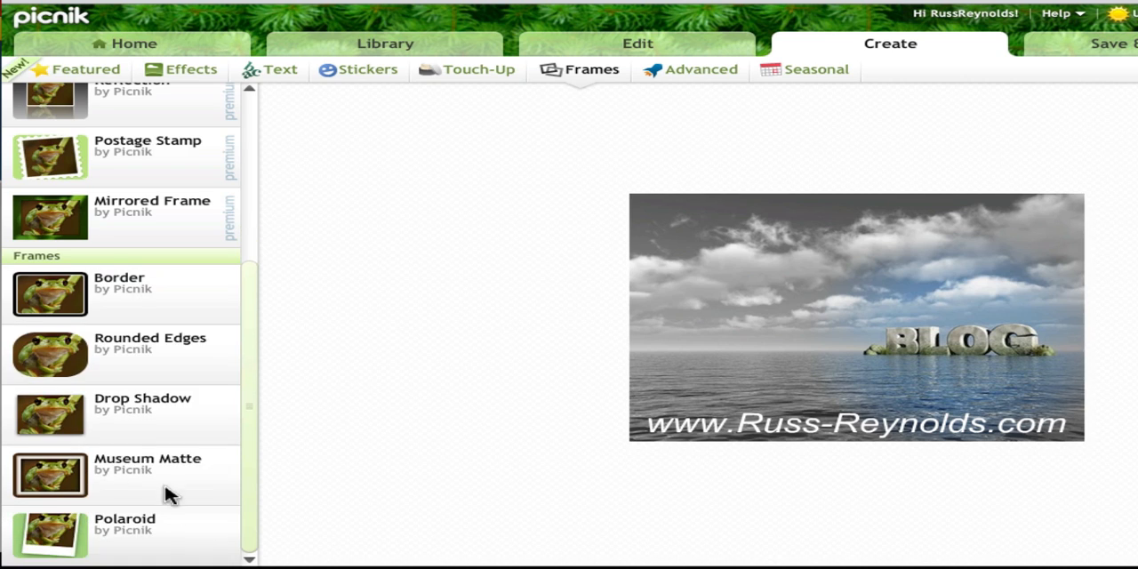
left_click(140, 355)
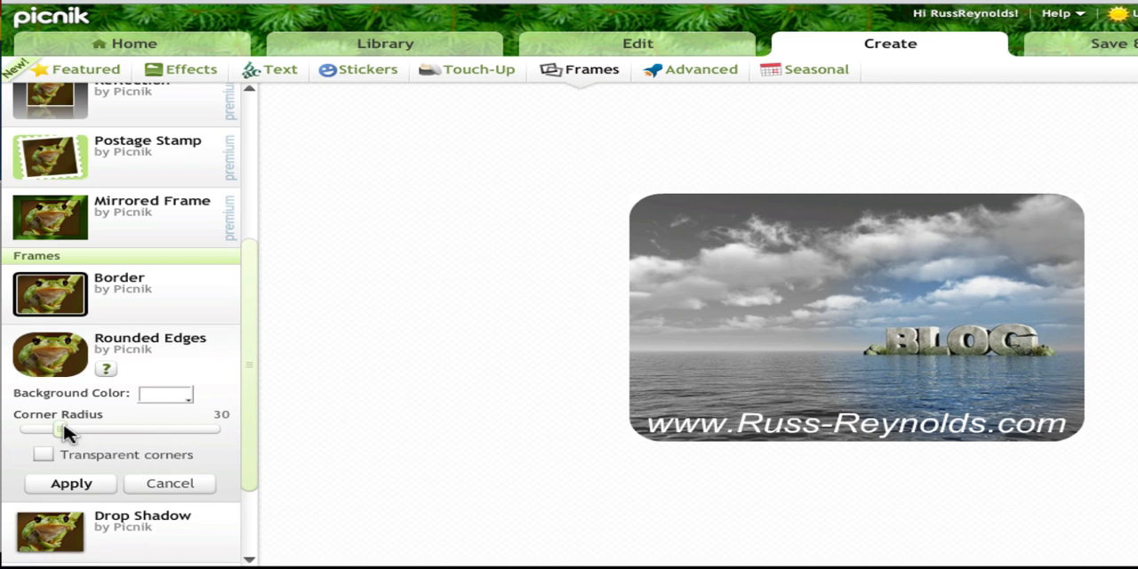
mouse_move(66, 432)
left_mouse_down()
mouse_move(49, 433)
mouse_move(152, 435)
mouse_move(49, 434)
left_mouse_up()
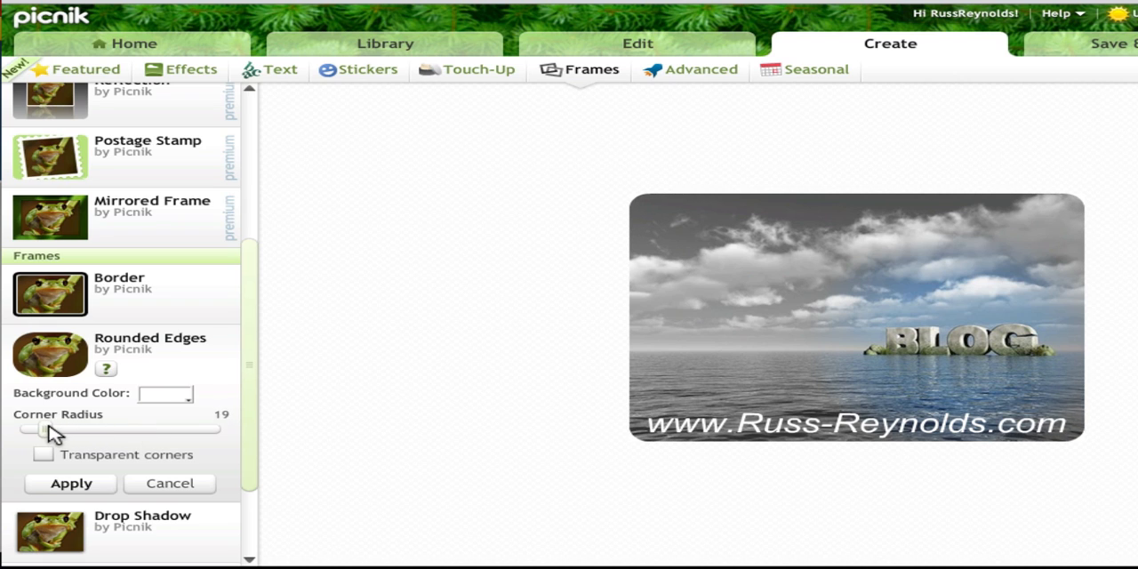
left_click(169, 485)
Apply a Drop Shadow frame with a transparent background to the photo.
left_click(112, 411)
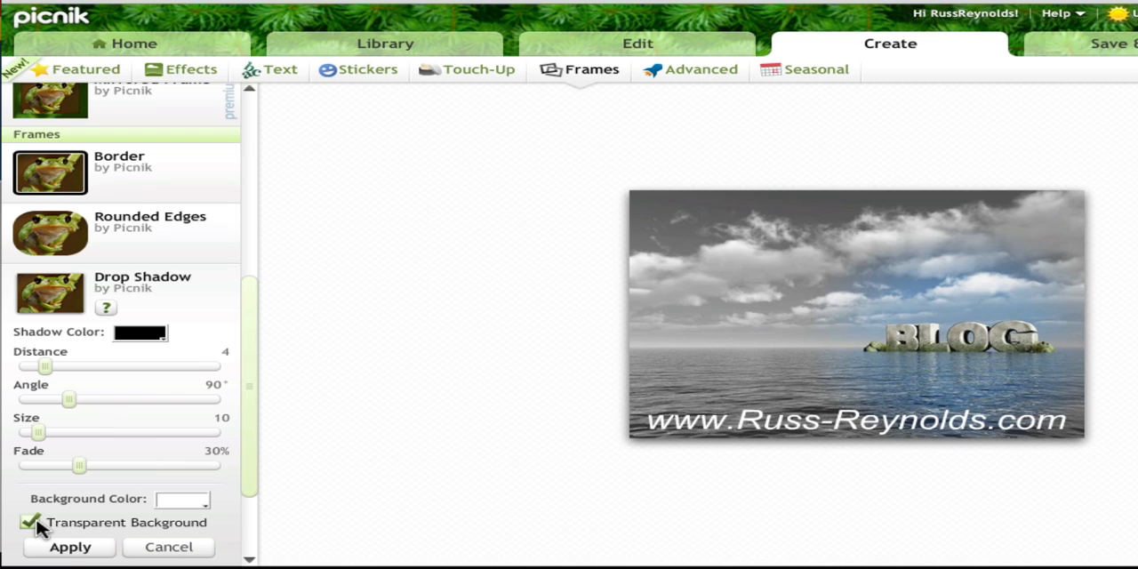
left_click(70, 549)
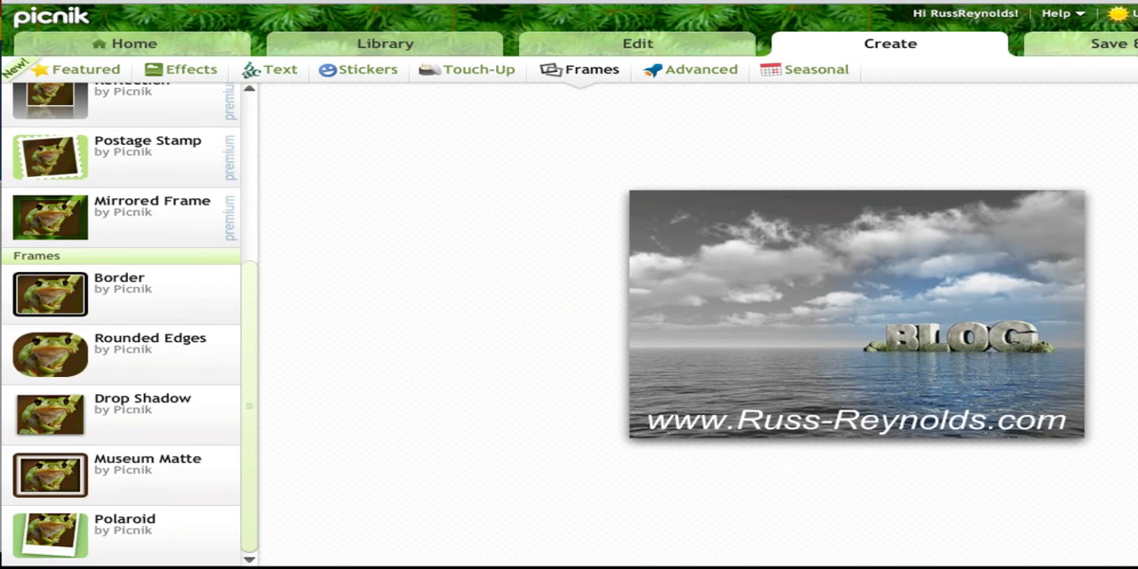
Open the options for saving the edited photo to the computer.
left_click(1081, 43)
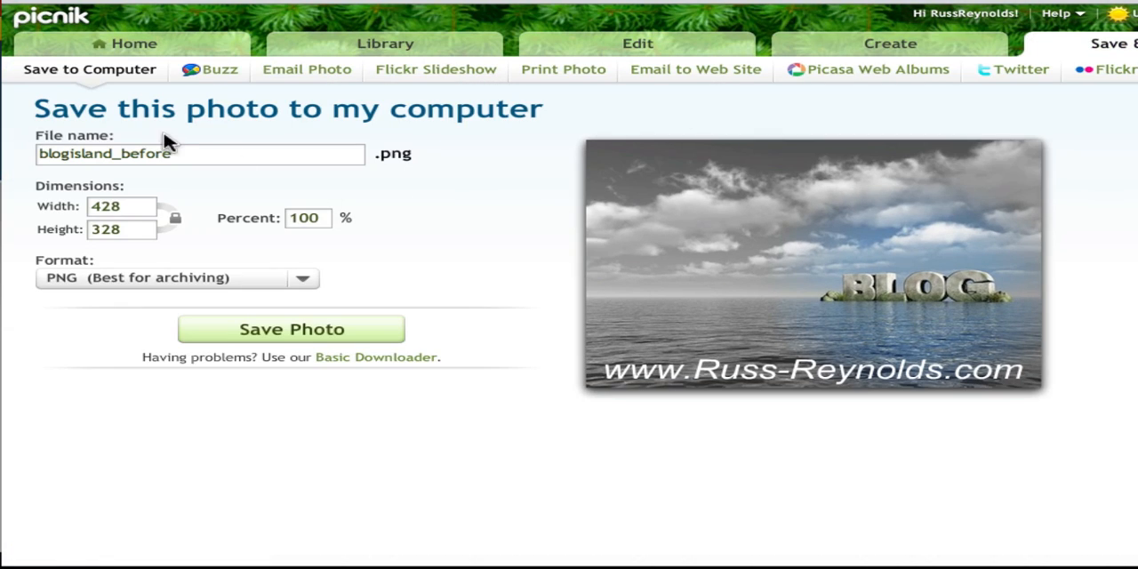